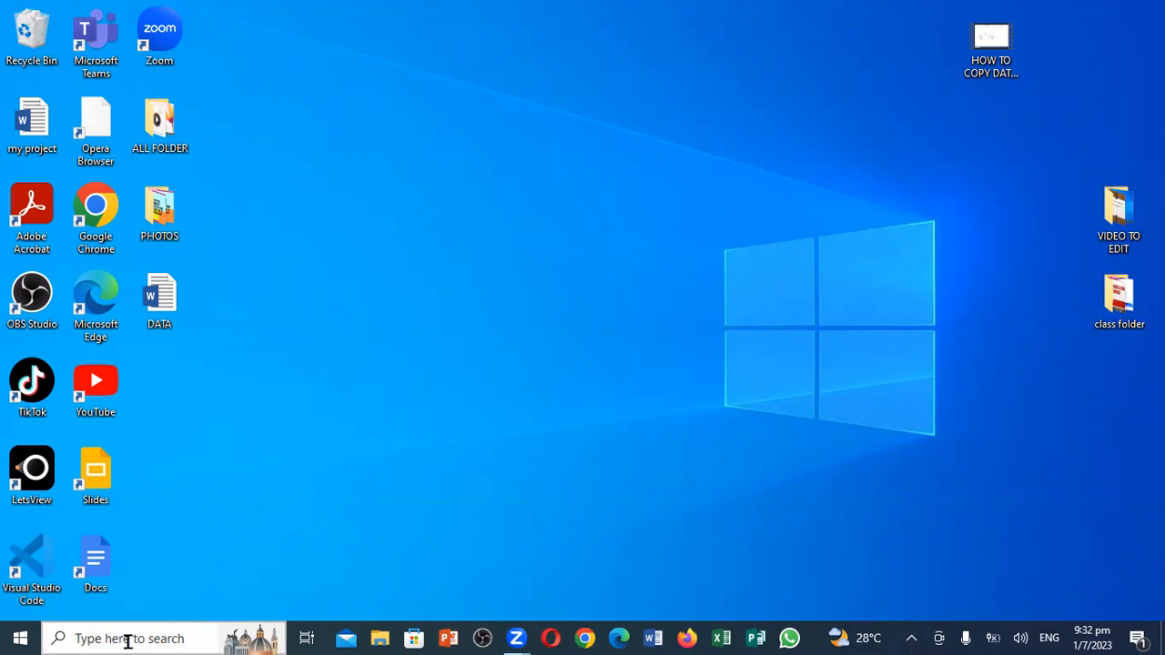
Launch Sticky Notes from the Windows search and create a new blank note
{"action": "left_click", "coordinate": [135, 639]}
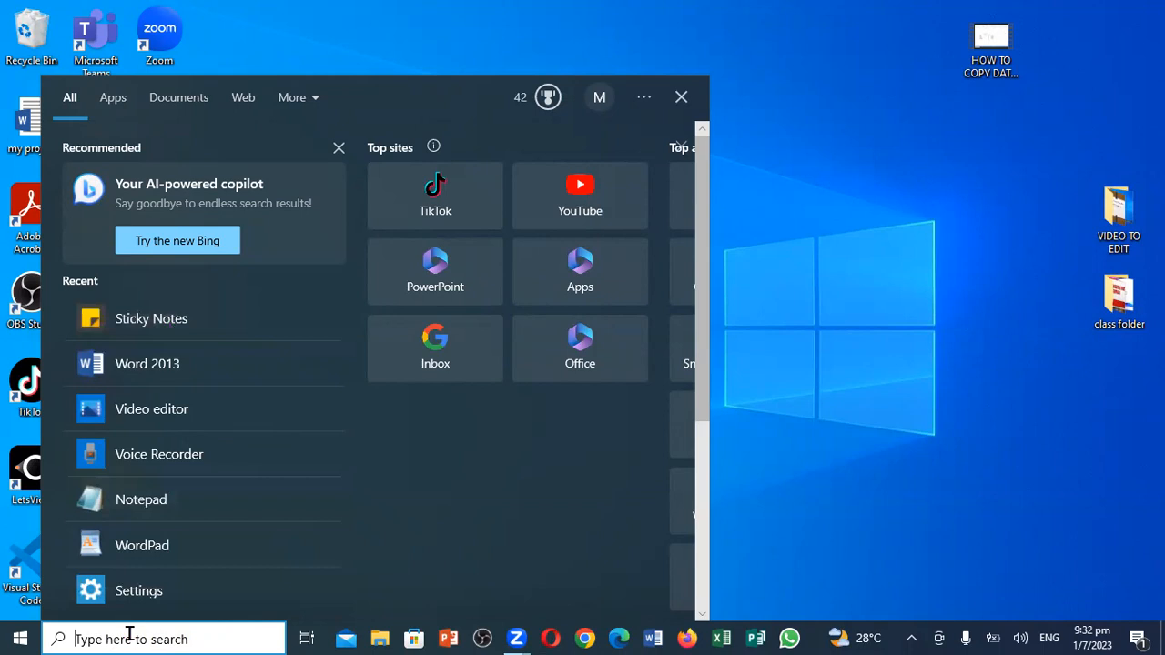
{"action": "left_click", "coordinate": [167, 314]}
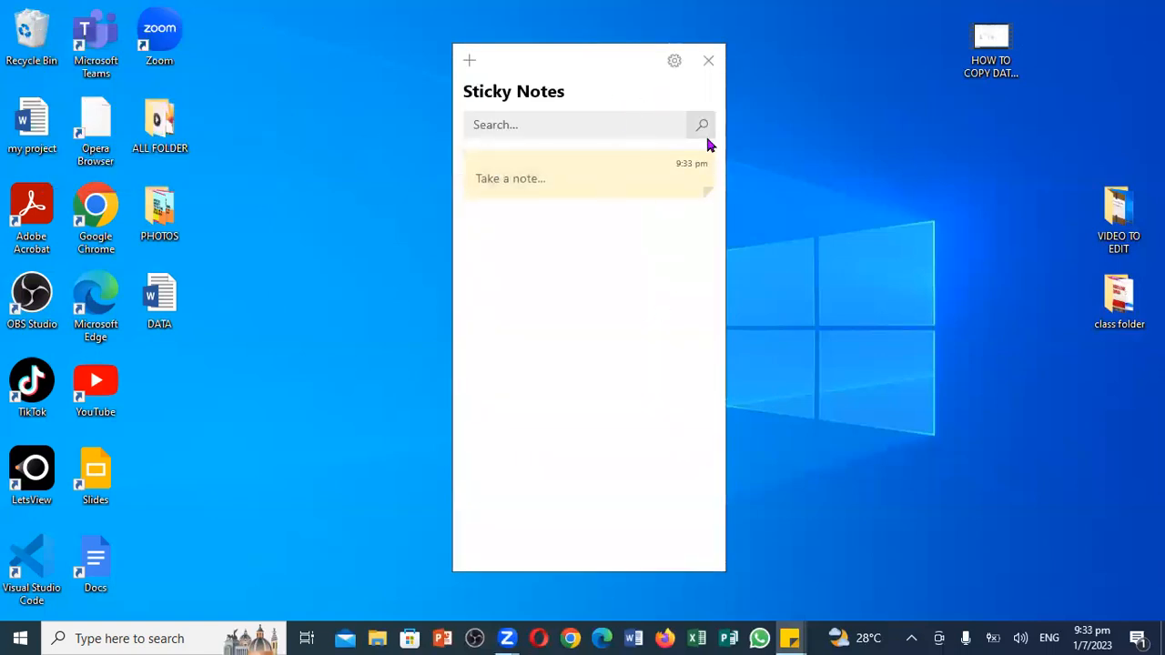
{"action": "left_click", "coordinate": [470, 62]}
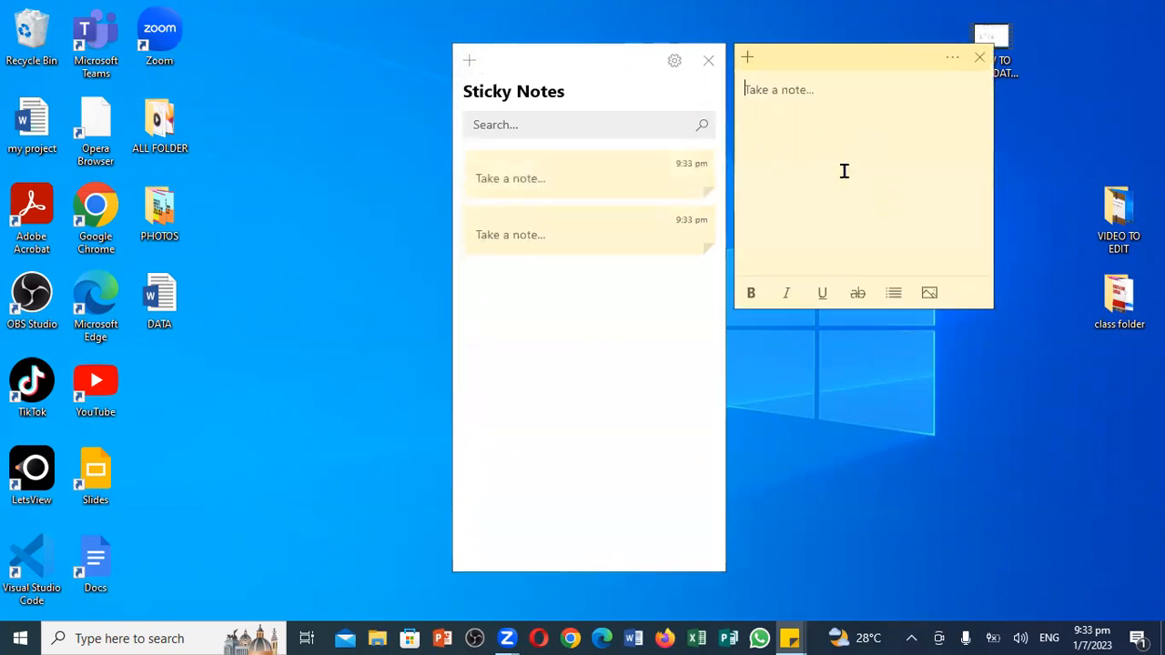
Review the Sticky Notes settings through to the About section, and check the new note's colour and delete options
{"action": "left_click", "coordinate": [674, 64]}
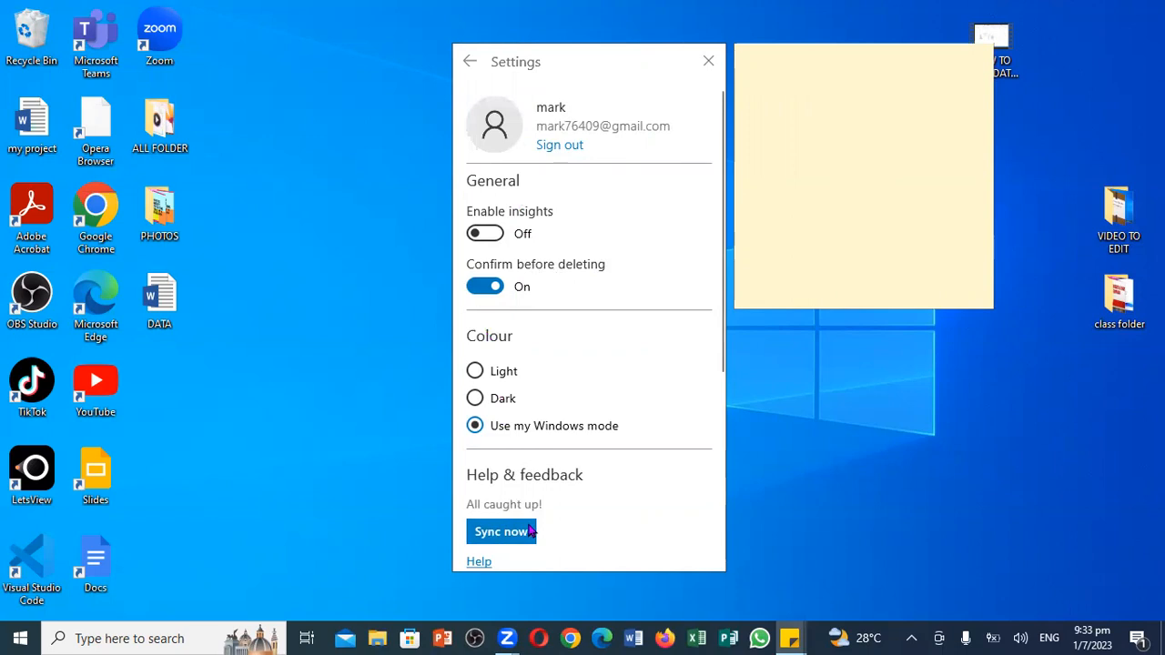
{"action": "scroll", "coordinate": [723, 512], "scroll_direction": "down", "scroll_amount": 3}
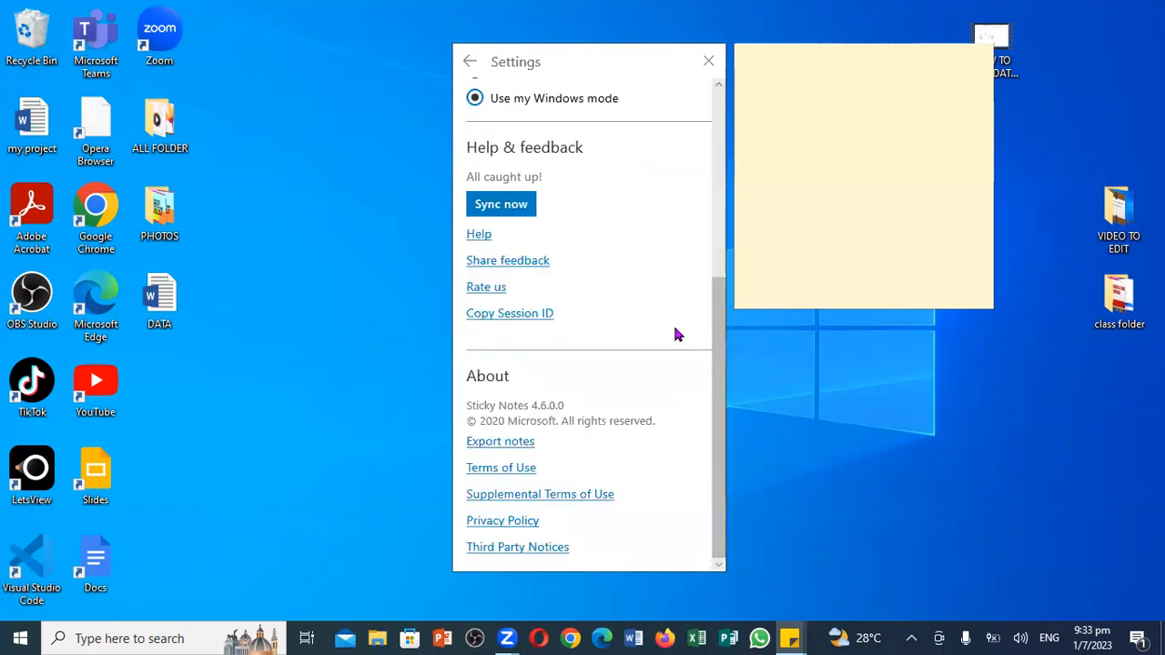
{"action": "left_click", "coordinate": [469, 64]}
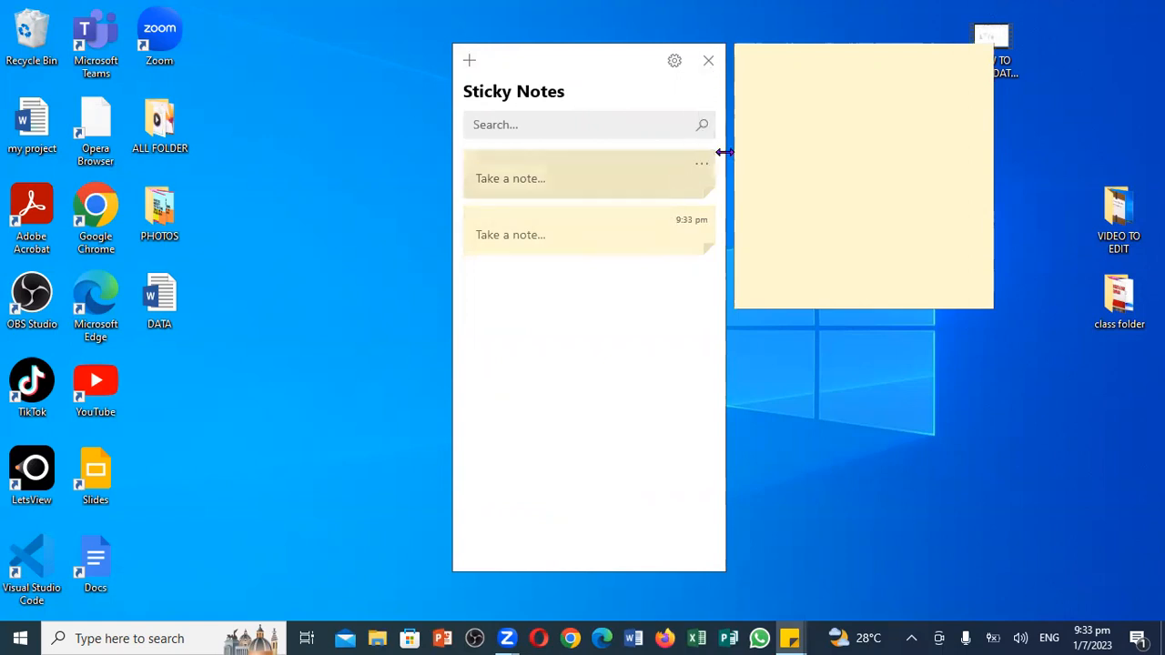
{"action": "left_click", "coordinate": [812, 104]}
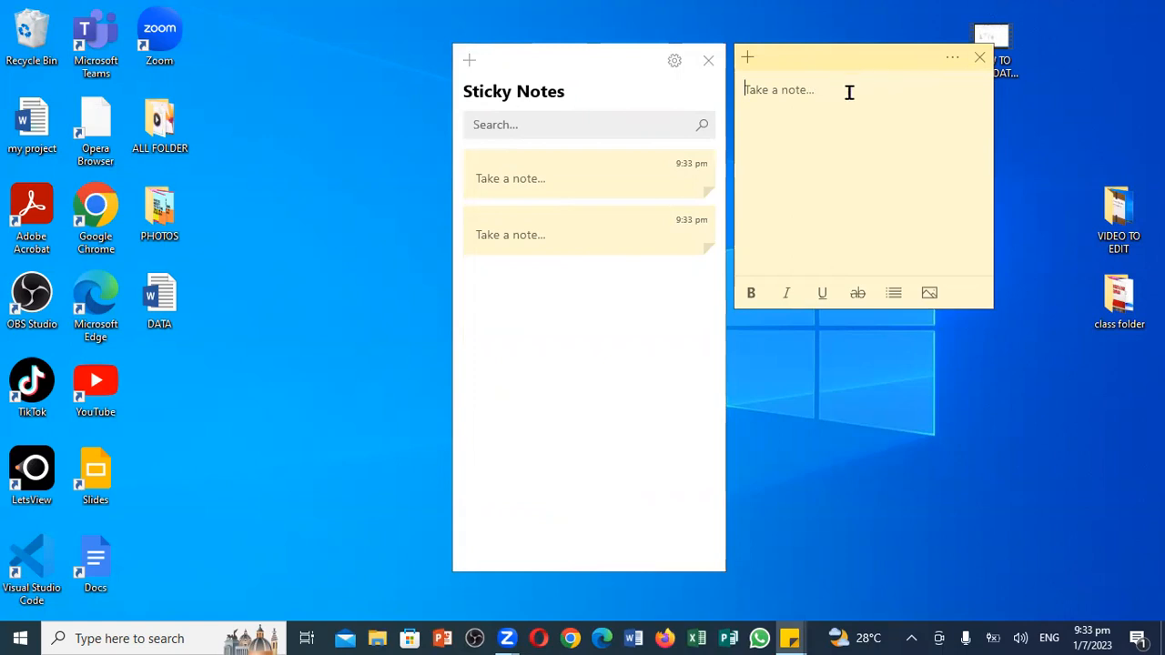
{"action": "left_click", "coordinate": [951, 60]}
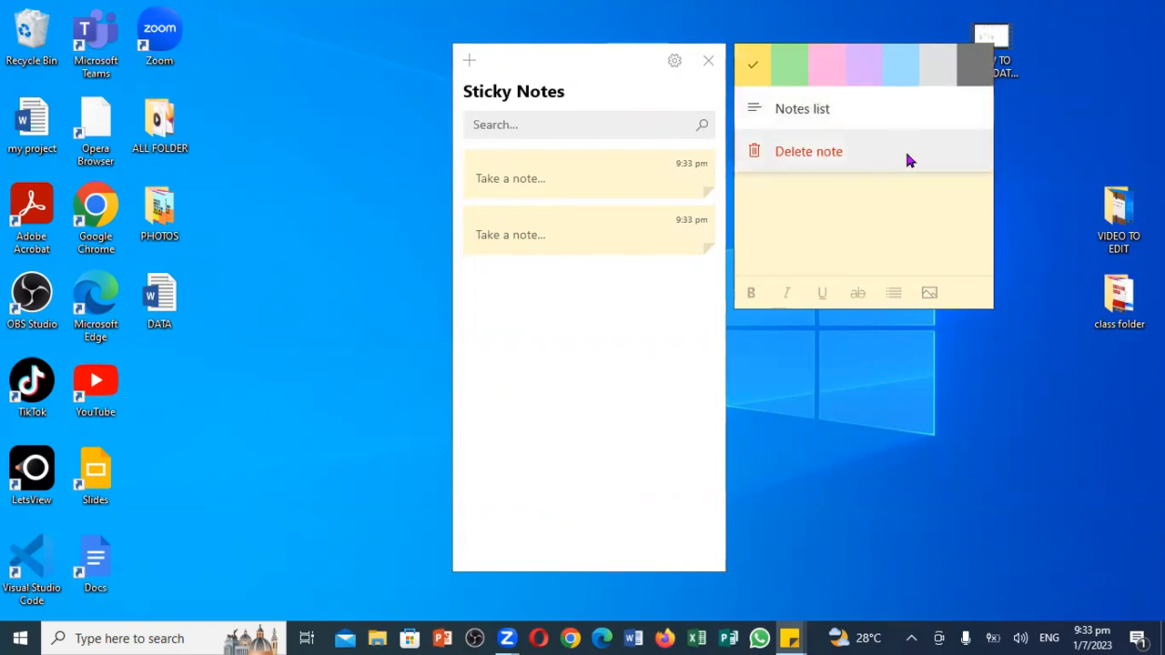
{"action": "left_click", "coordinate": [856, 196]}
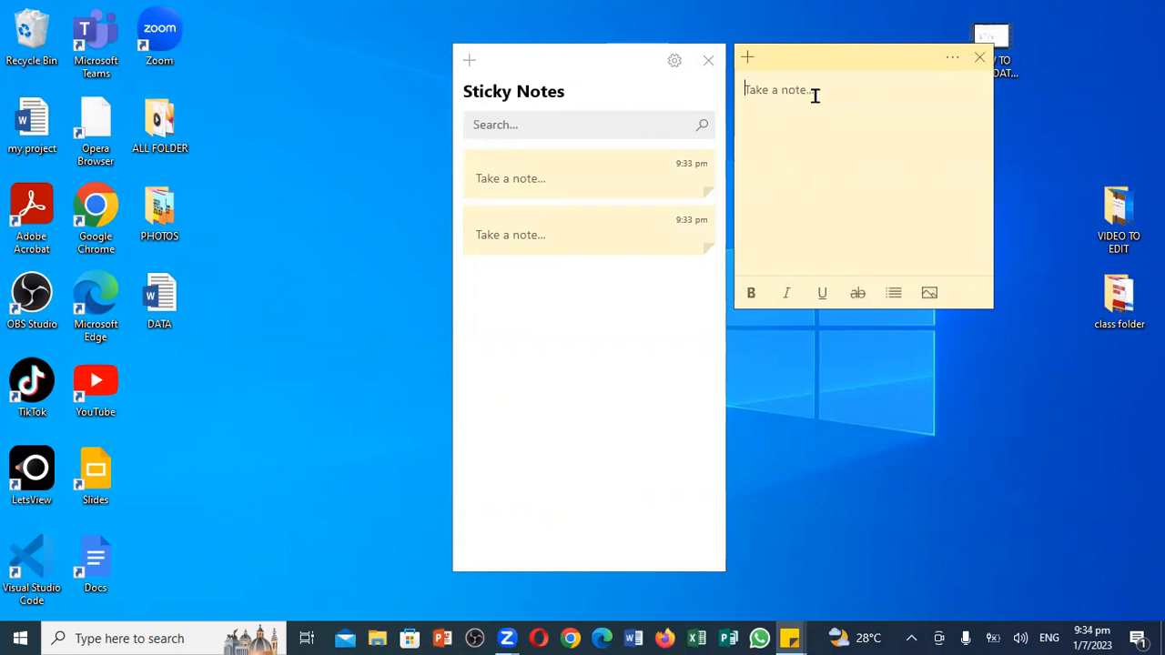
Write a "MY NAME IS" line in capitals with the person's first name in the new note and start a new line
{"action": "type", "text": "MY"}
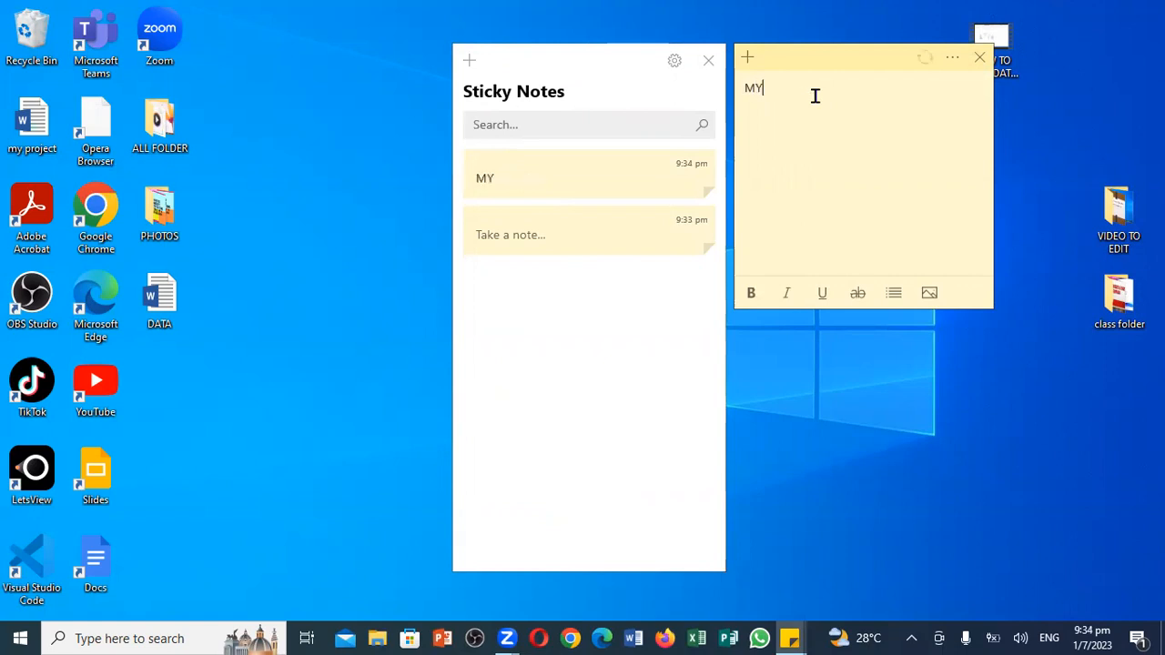
{"action": "type", "text": " NAME"}
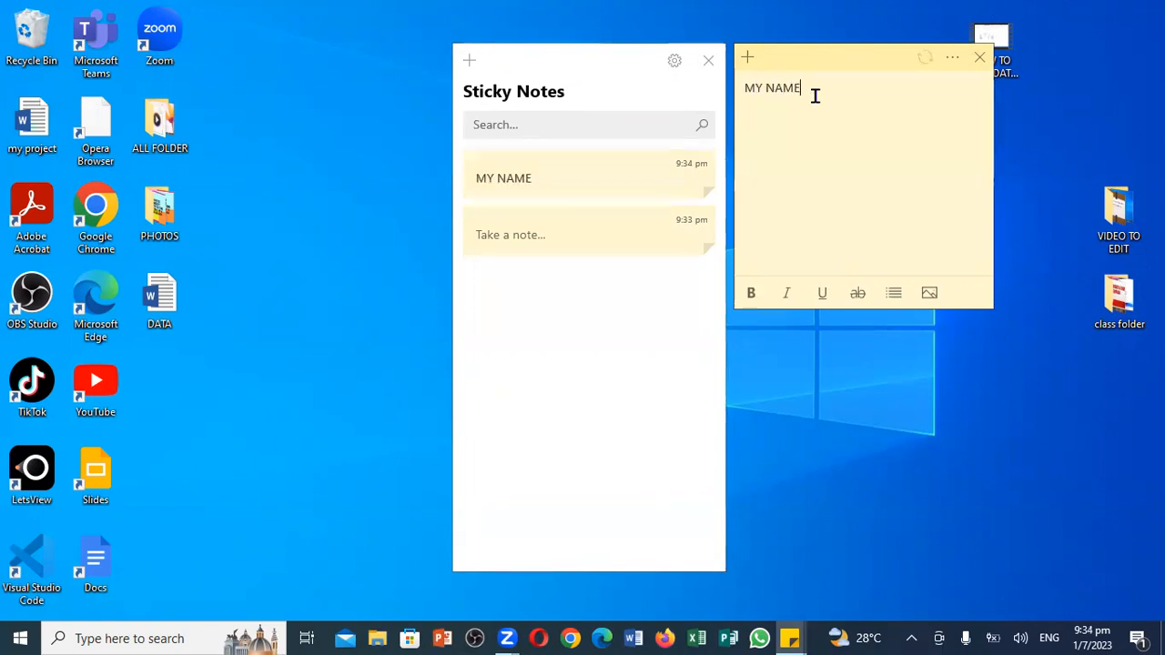
{"action": "type", "text": " IS MARK"}
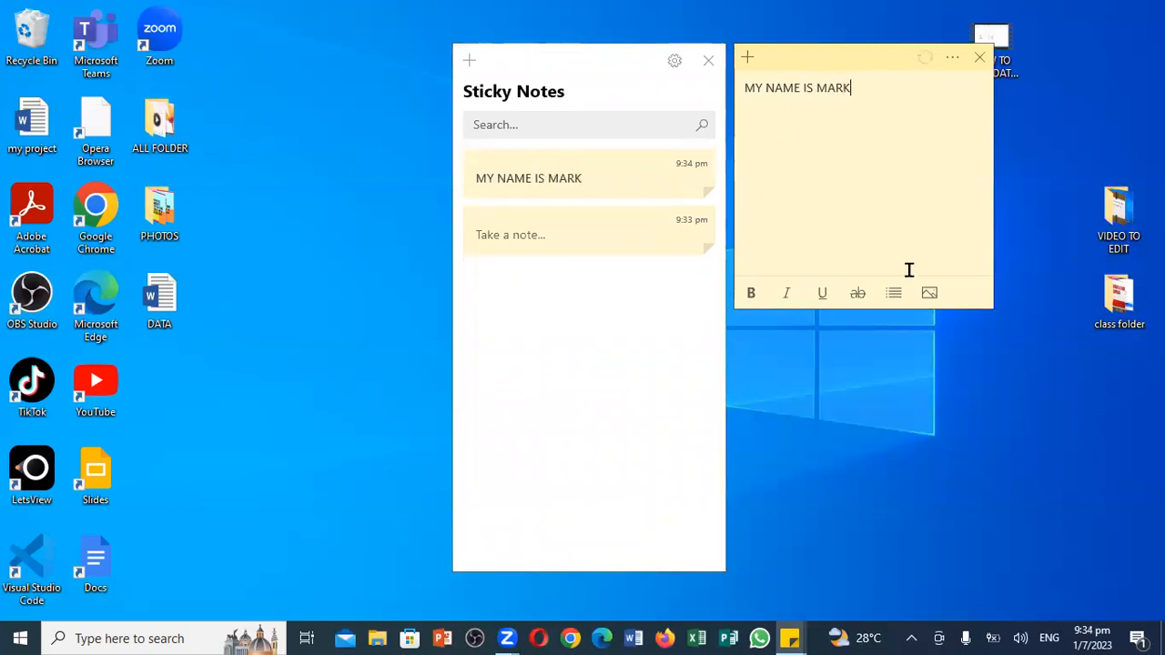
{"action": "key", "text": "Return"}
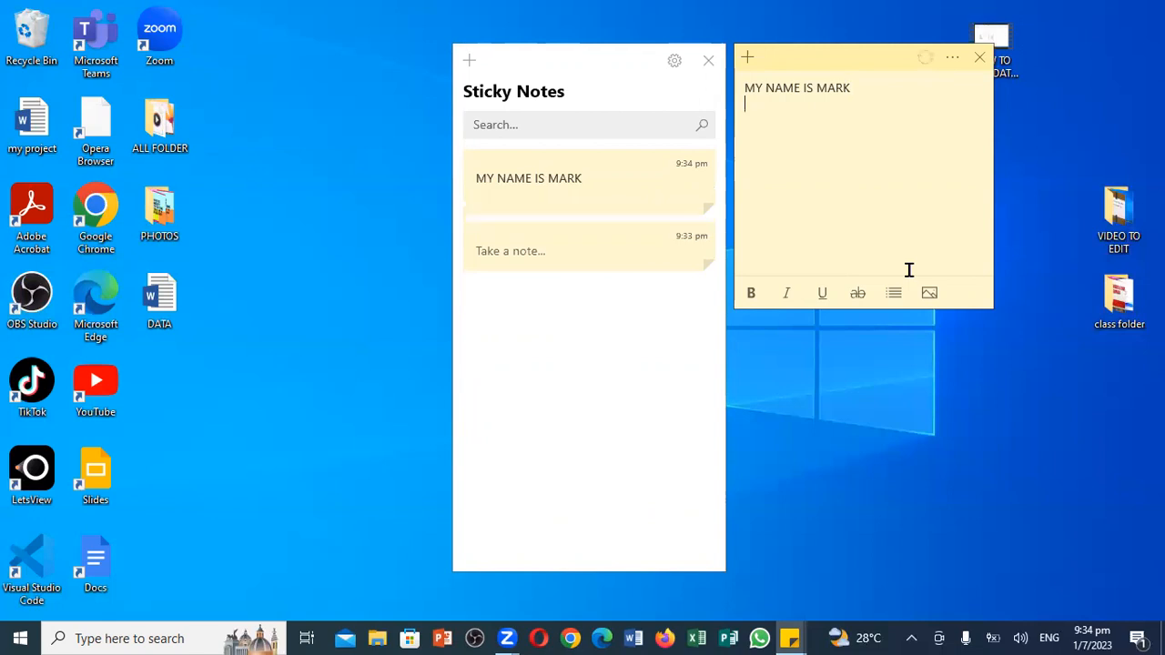
Make the name line in the note bold and turn it into a bullet point
{"action": "left_click_drag", "start_coordinate": [855, 89], "coordinate": [743, 90]}
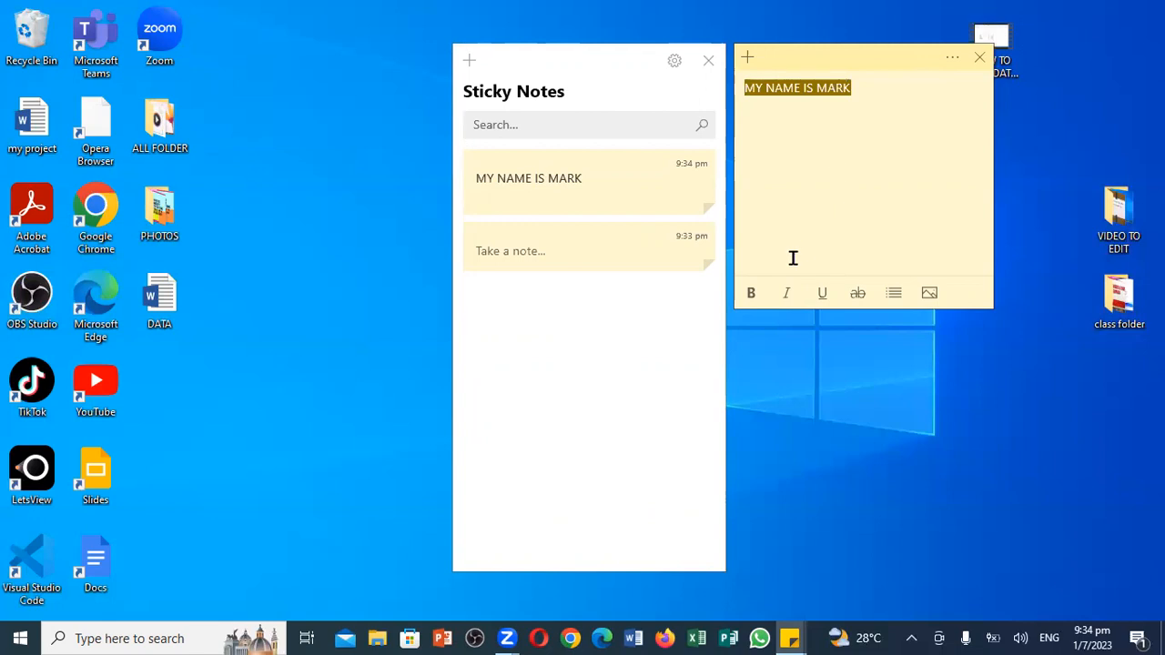
{"action": "left_click", "coordinate": [751, 293]}
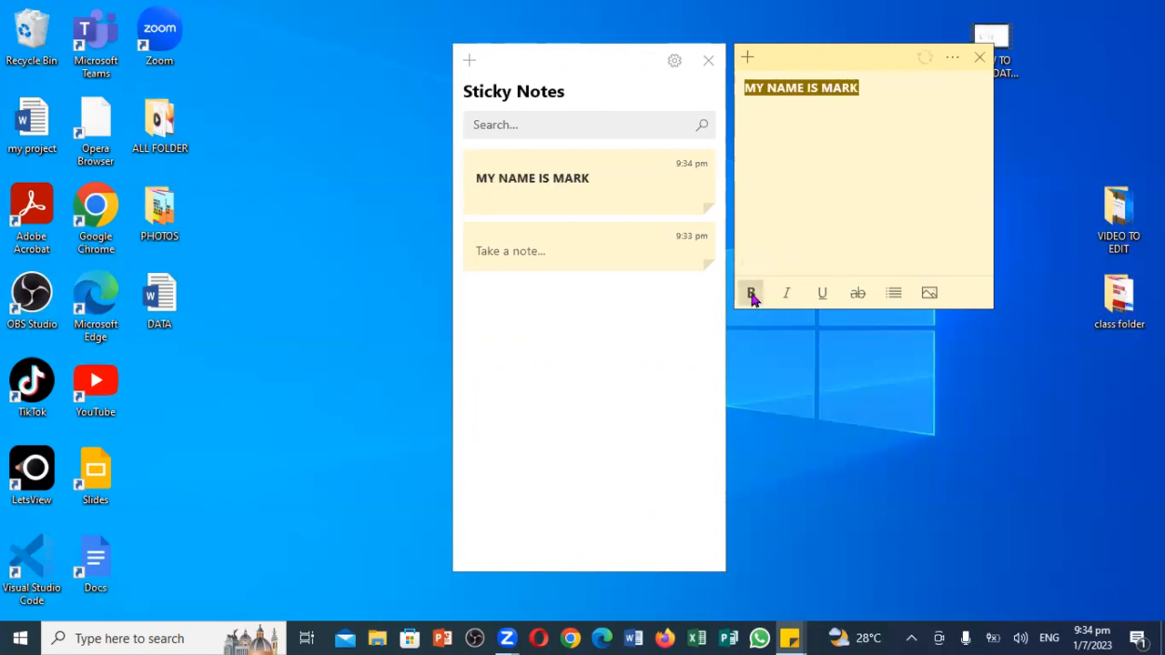
{"action": "left_click", "coordinate": [751, 293]}
{"action": "left_click", "coordinate": [751, 293]}
{"action": "left_click", "coordinate": [788, 295]}
{"action": "left_click", "coordinate": [788, 297]}
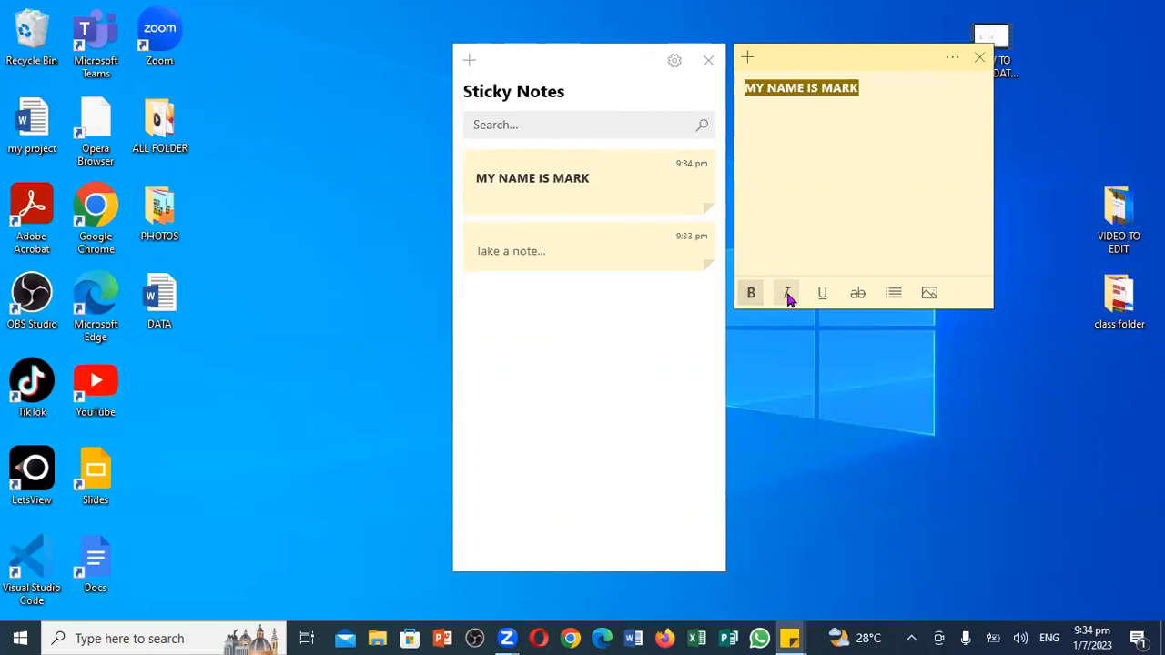
{"action": "left_click", "coordinate": [894, 293]}
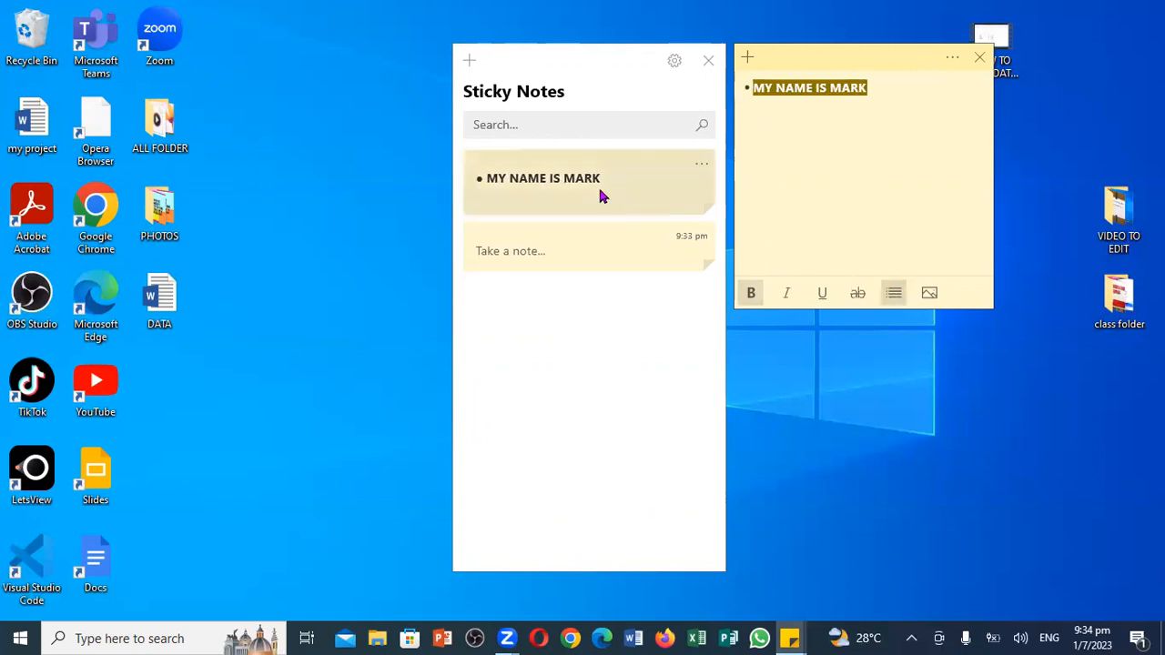
{"action": "left_click", "coordinate": [875, 190]}
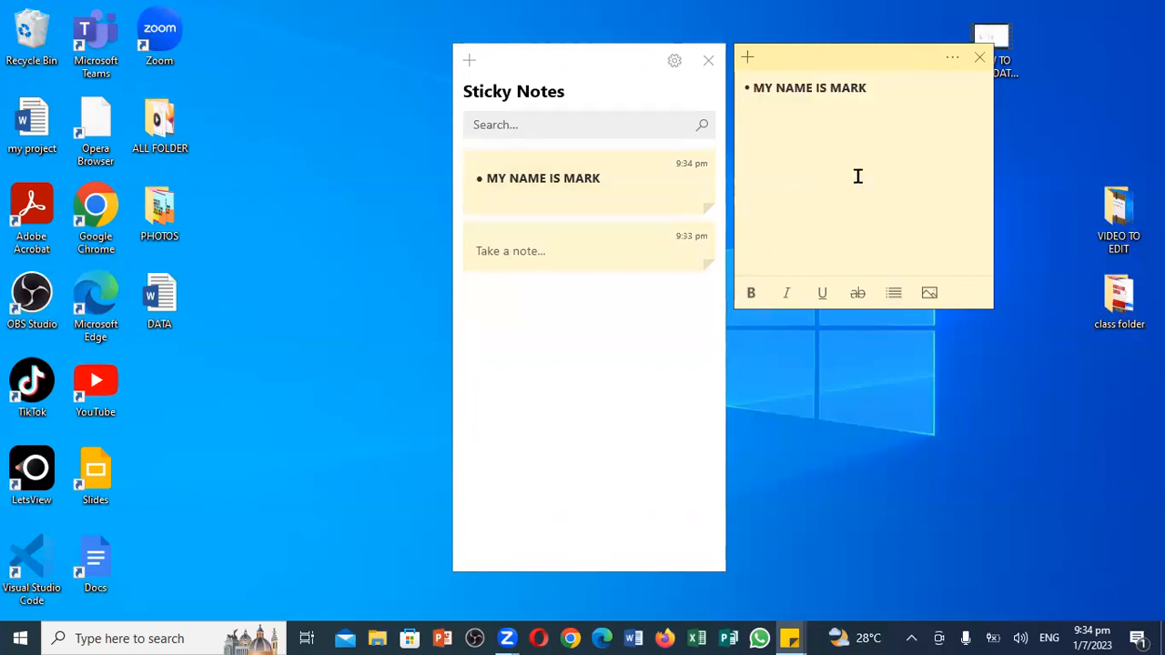
Insert the image "me" from the PHOTOS folder on the Desktop into the note
{"action": "left_click", "coordinate": [929, 300]}
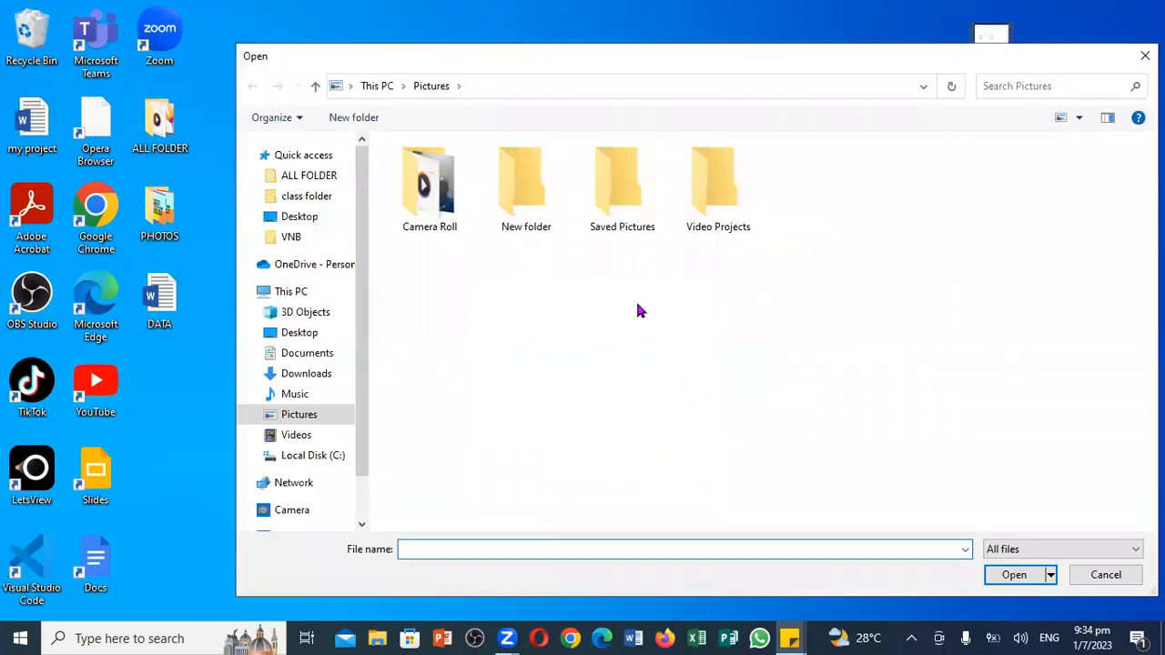
{"action": "left_click", "coordinate": [300, 217]}
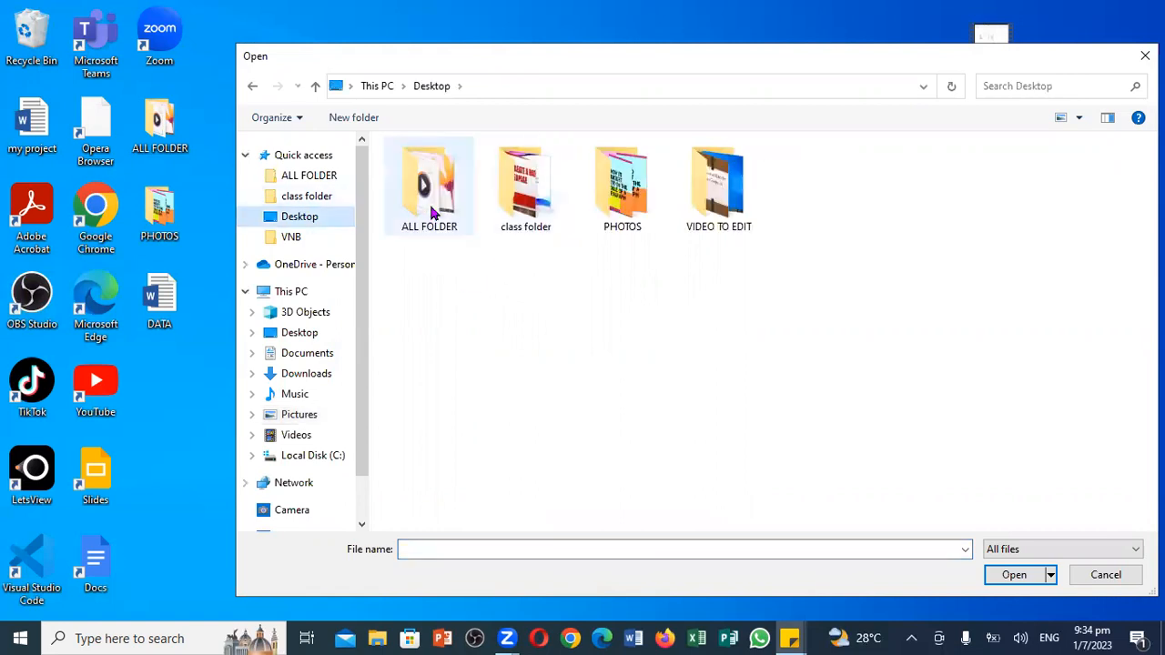
{"action": "left_click", "coordinate": [618, 224]}
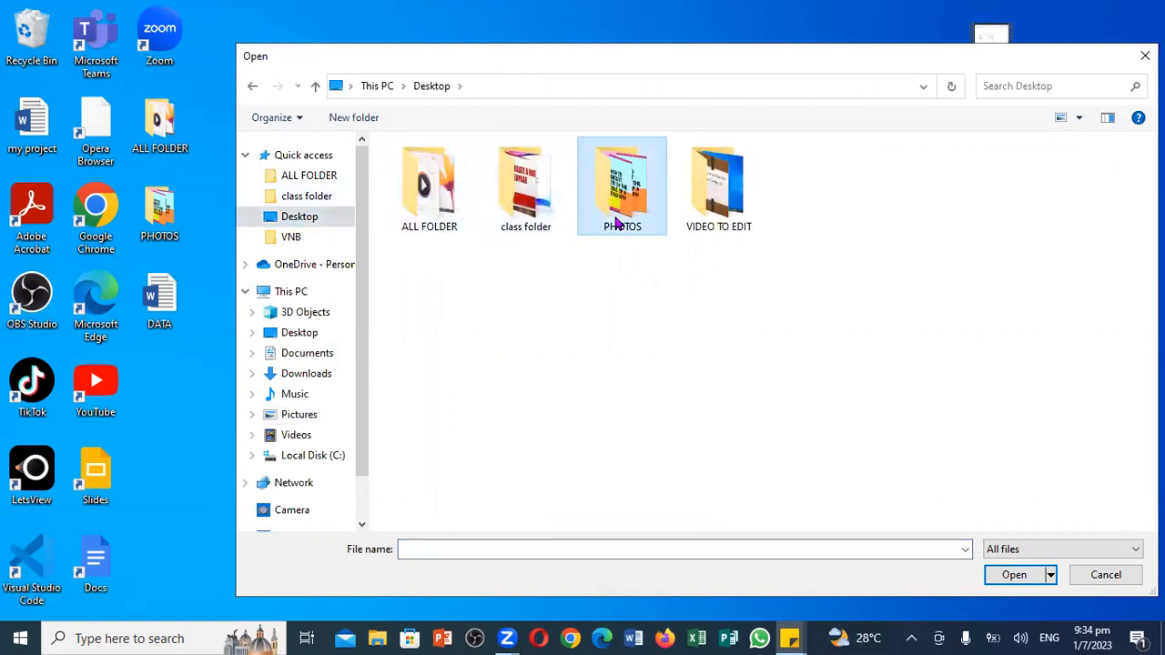
{"action": "left_click", "coordinate": [1012, 579]}
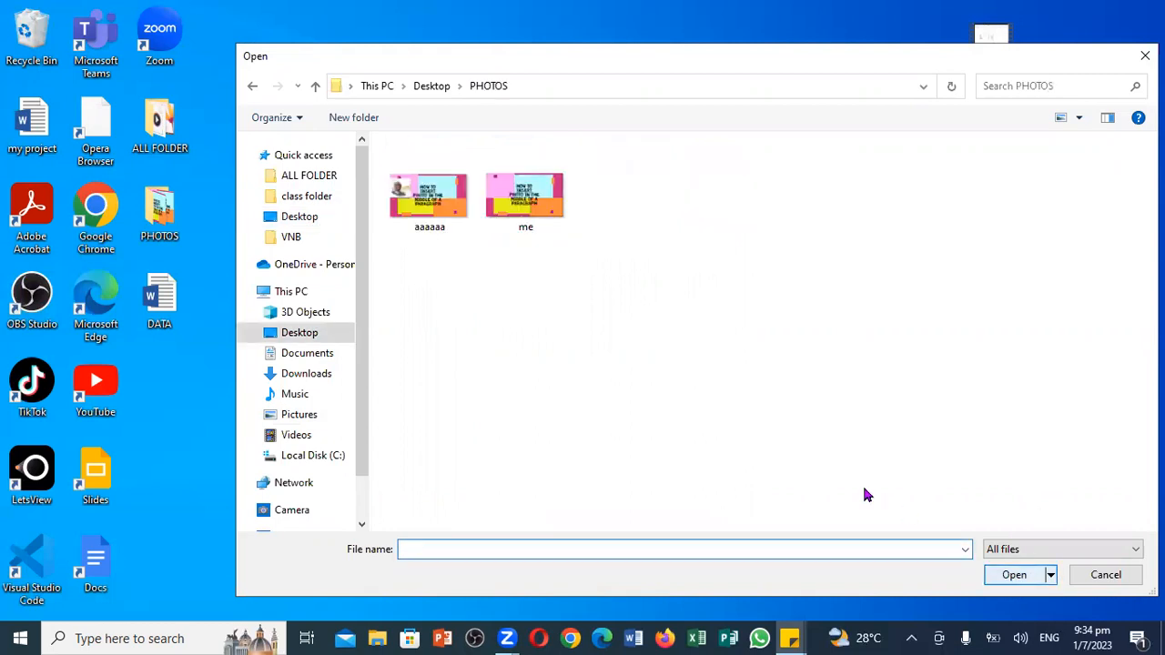
{"action": "left_click", "coordinate": [546, 218]}
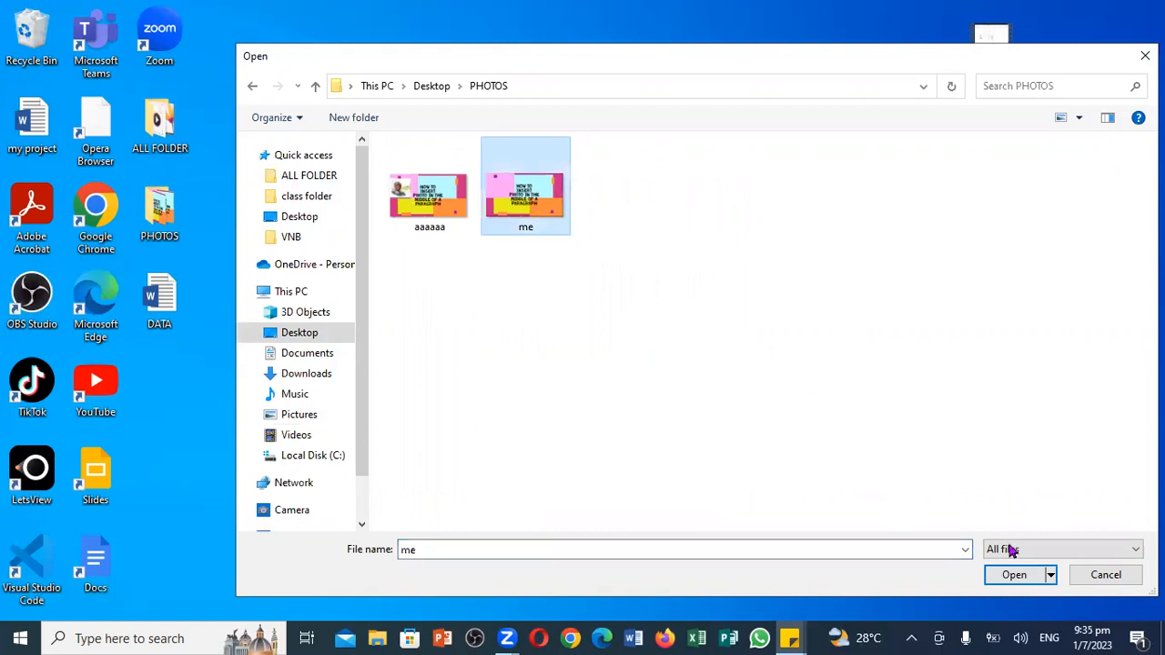
{"action": "left_click", "coordinate": [1006, 578]}
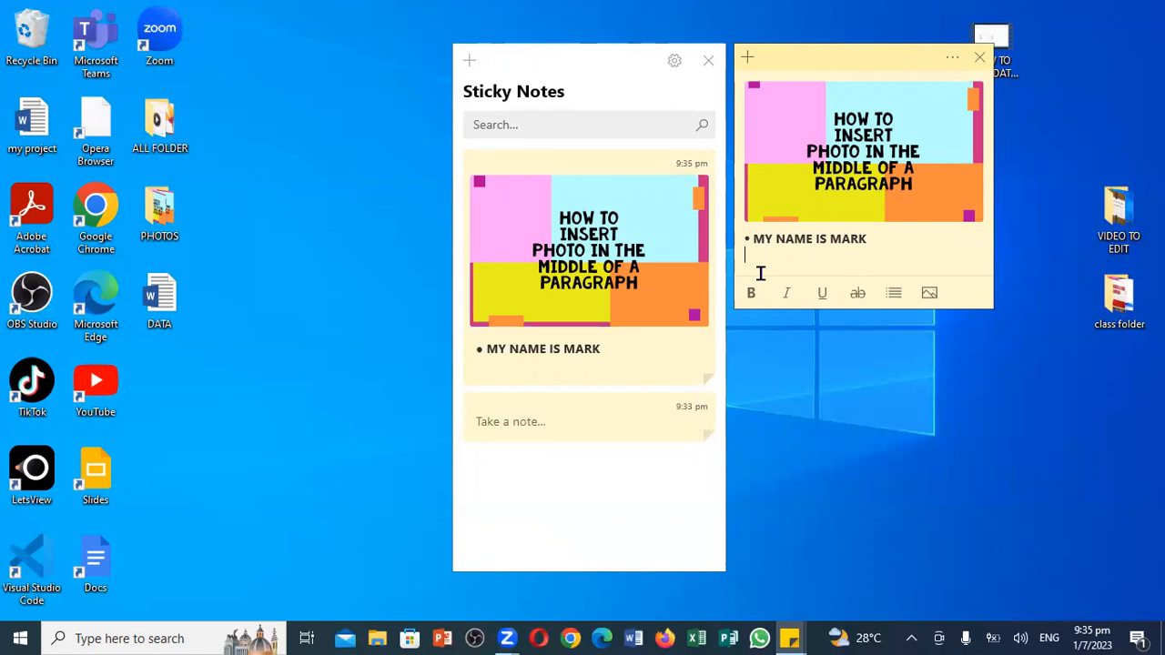
Close the finished note, the notes list and the remaining empty note
{"action": "left_click", "coordinate": [980, 58]}
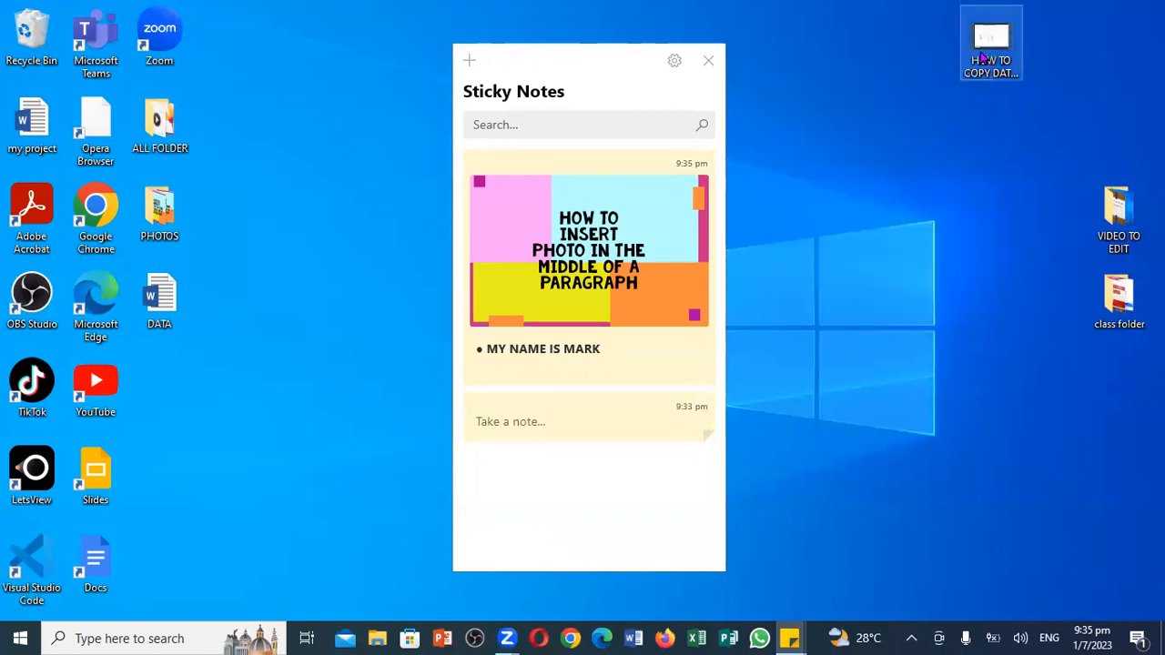
{"action": "left_click", "coordinate": [710, 60]}
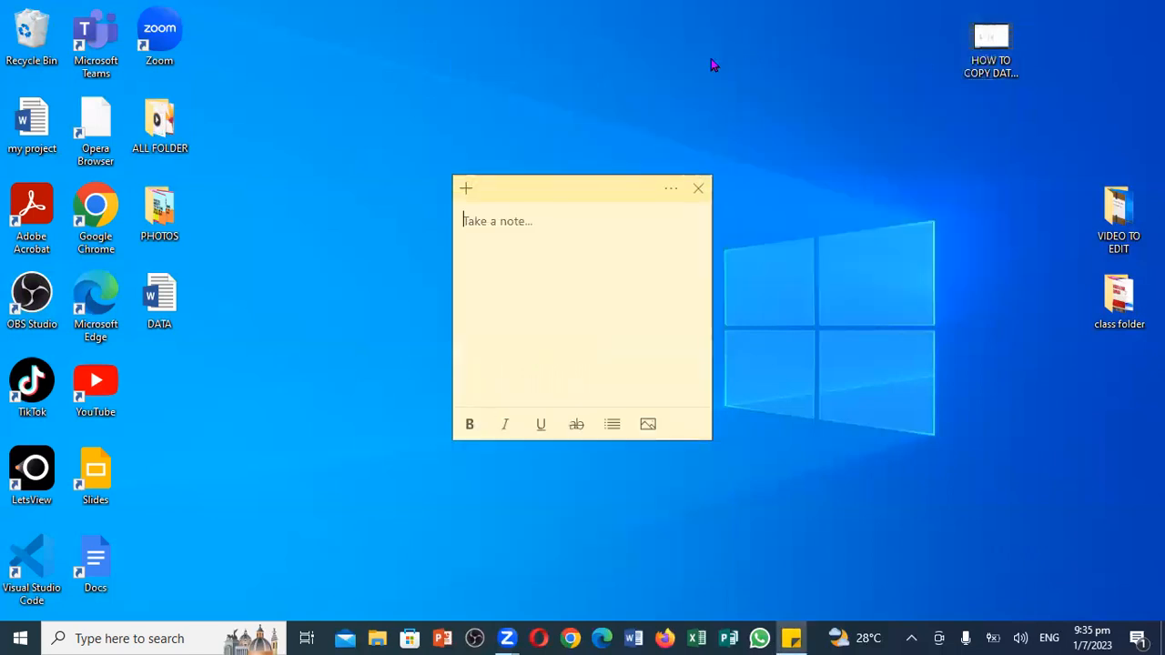
{"action": "left_click", "coordinate": [697, 190]}
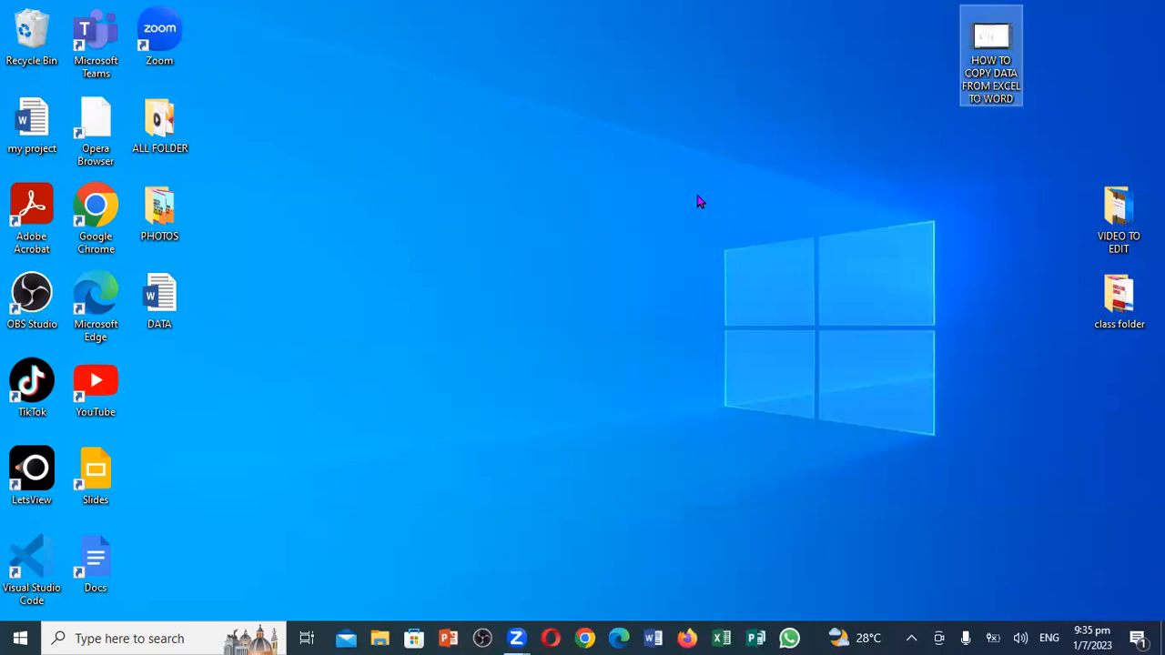
Relaunch Sticky Notes from the Windows search and open the saved note containing the picture
{"action": "left_click", "coordinate": [151, 633]}
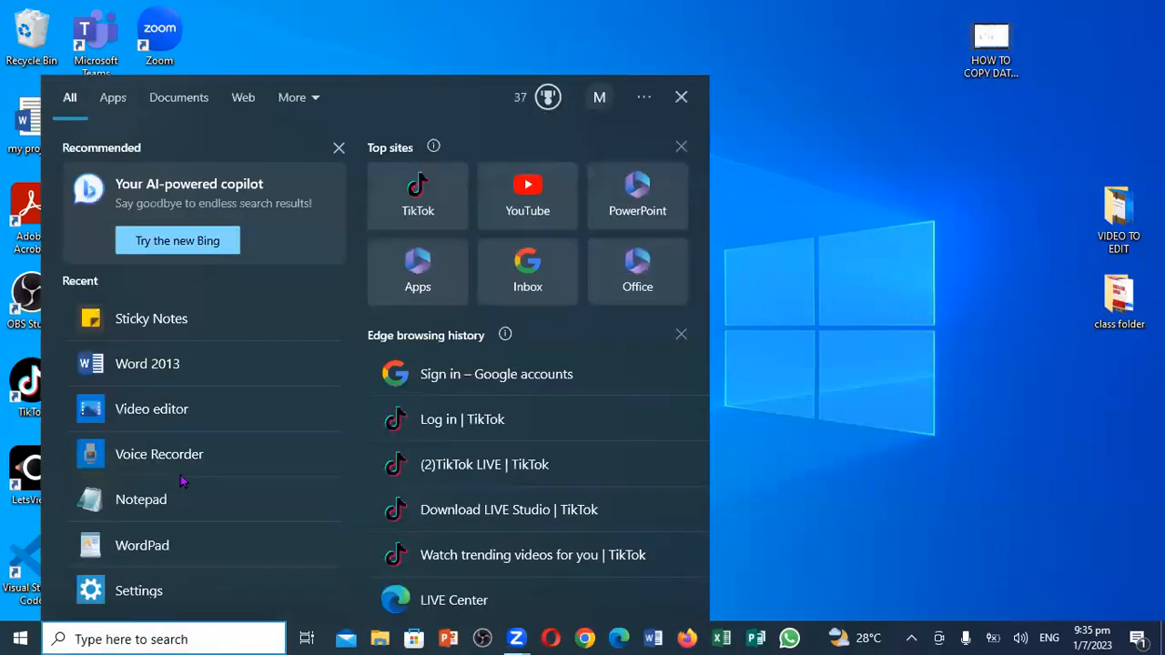
{"action": "left_click", "coordinate": [193, 317]}
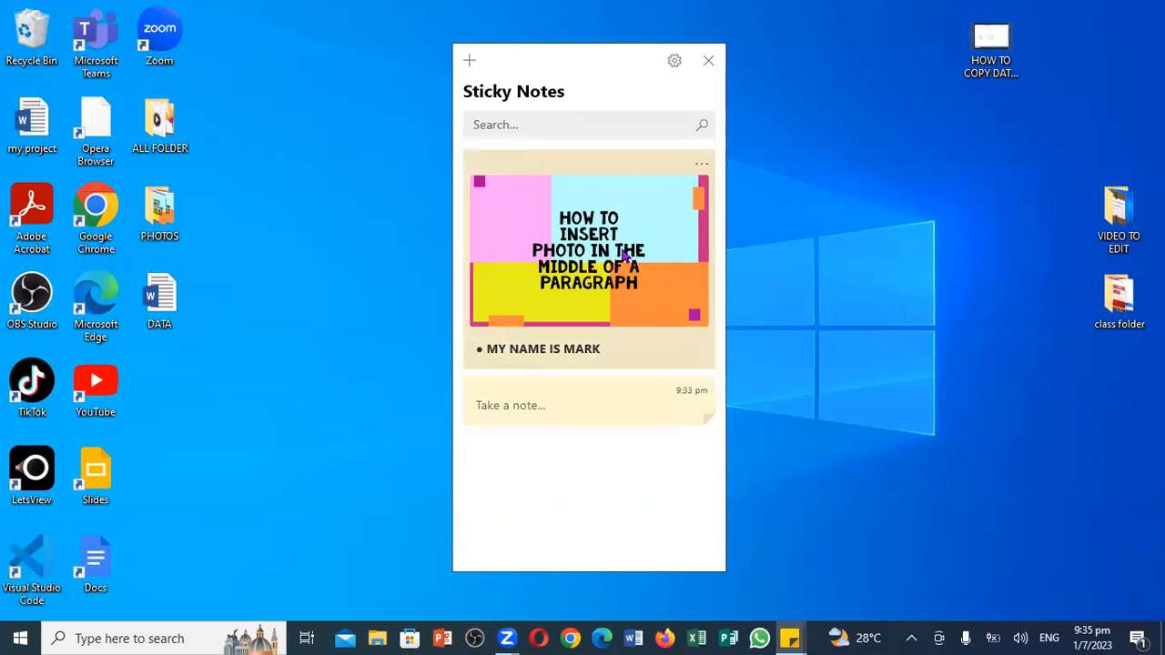
{"action": "left_click", "coordinate": [522, 129]}
{"action": "left_click", "coordinate": [703, 165]}
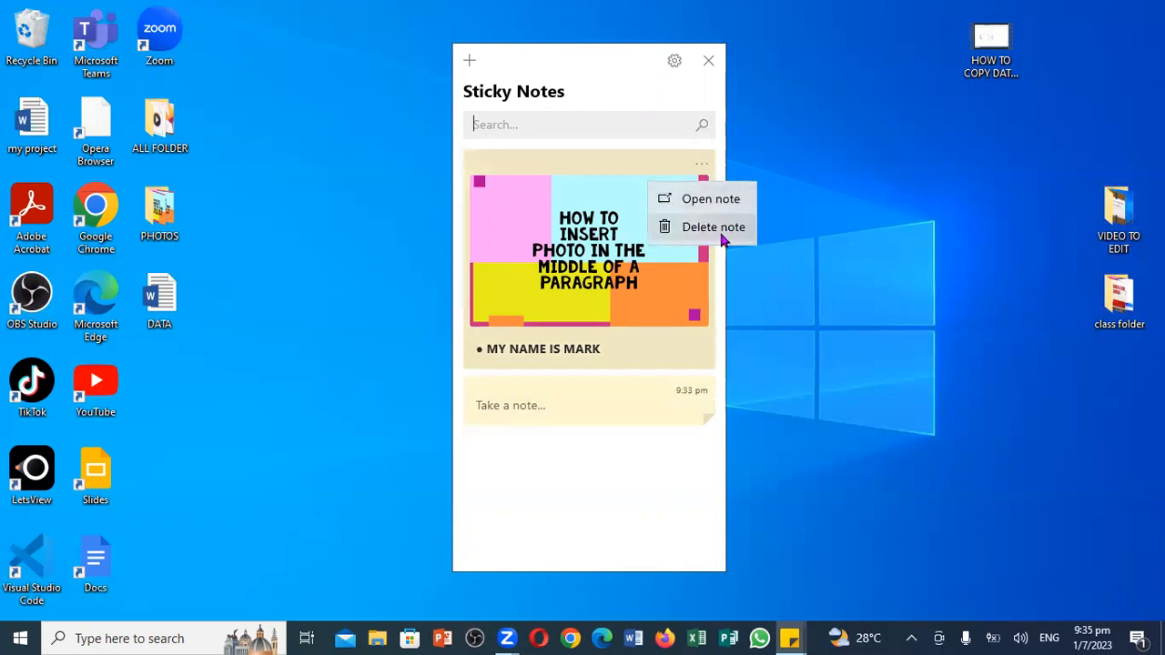
{"action": "left_click", "coordinate": [685, 200]}
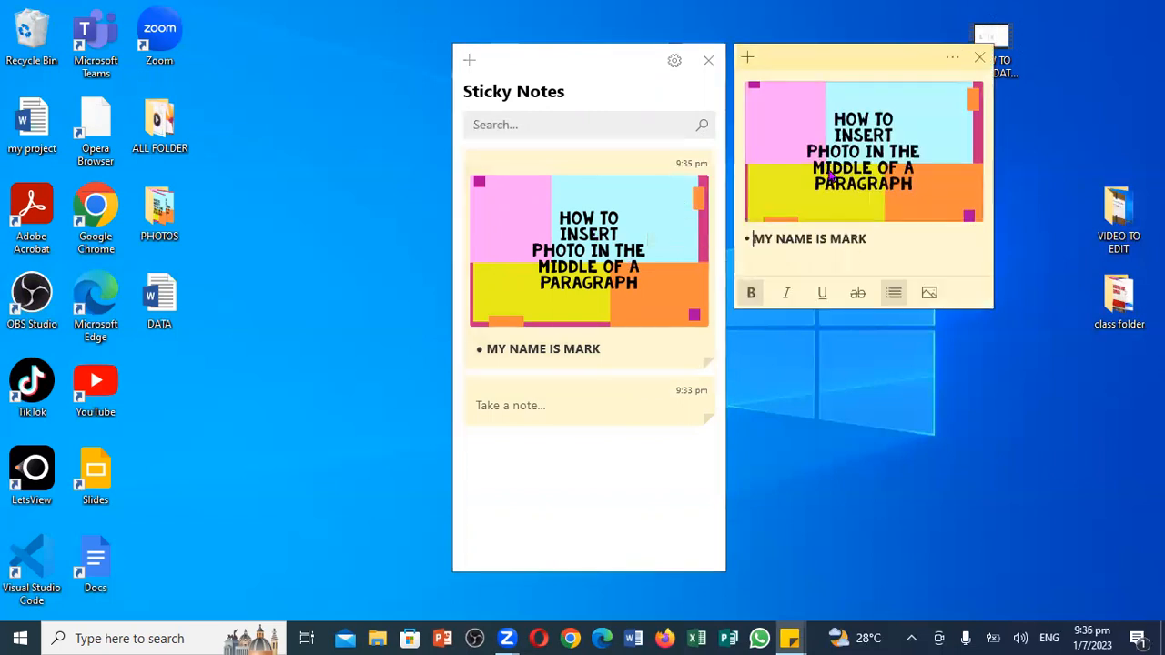